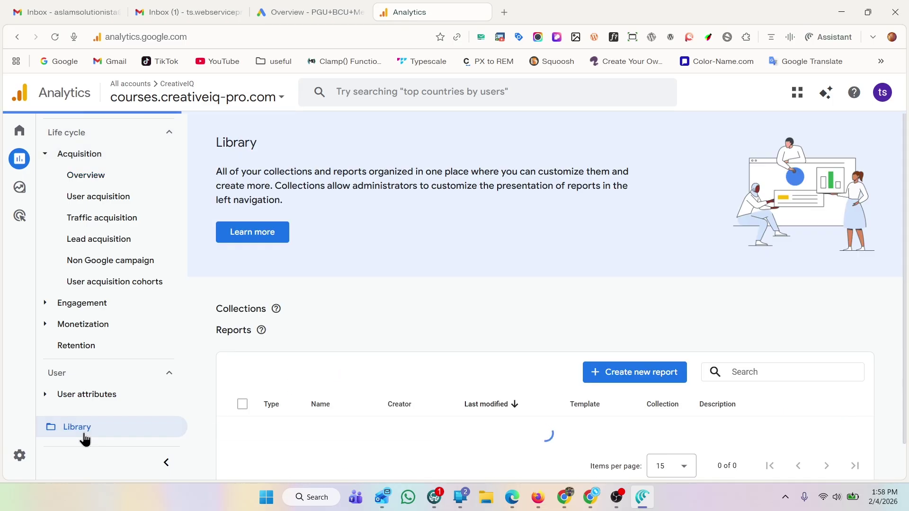
Look over the Library's collections and the available actions for the Life cycle collection.
scroll(387, 239, "down", 3)
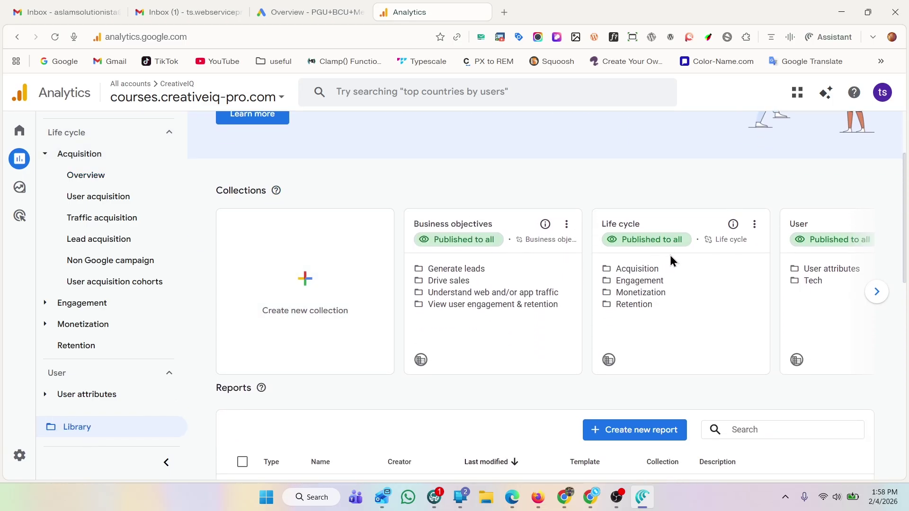
left_click(754, 225)
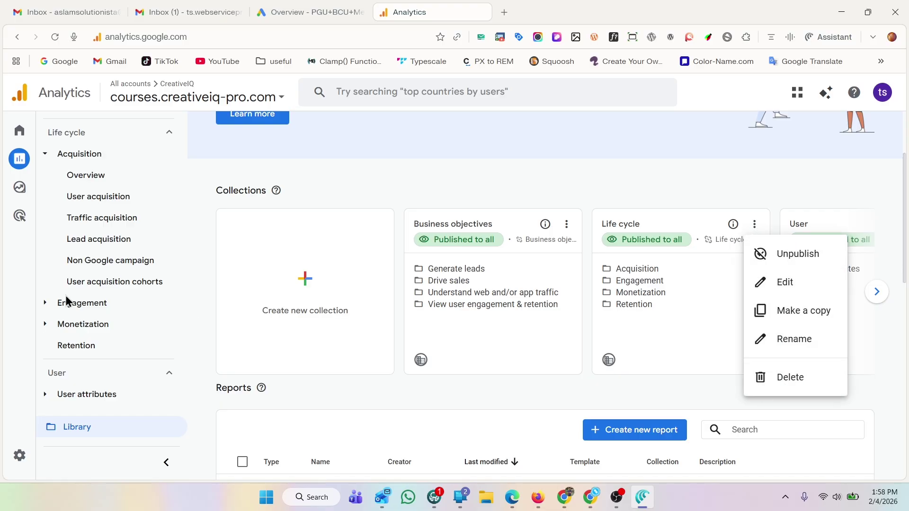
left_click(535, 185)
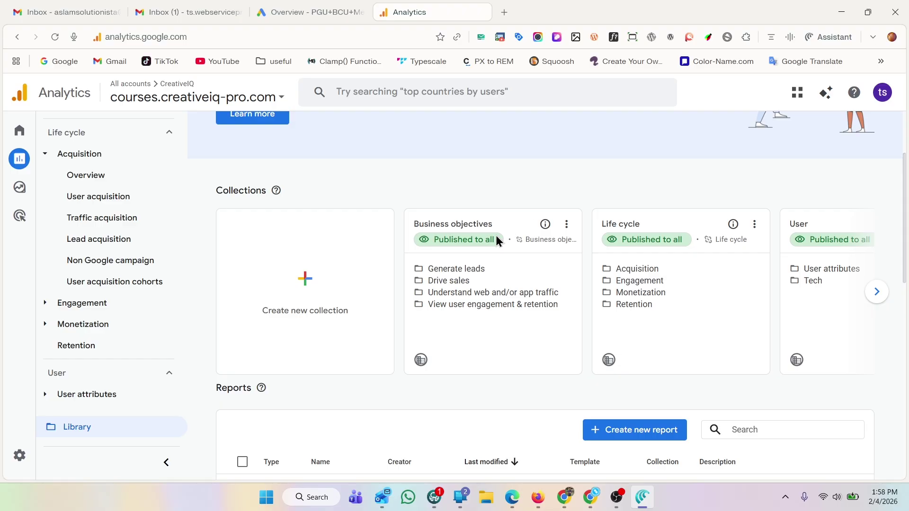
Open the Acquisition overview report in the Life cycle collection.
scroll(497, 236, "down", 5)
scroll(473, 265, "up", 4)
scroll(463, 281, "up", 2)
scroll(112, 314, "up", 3)
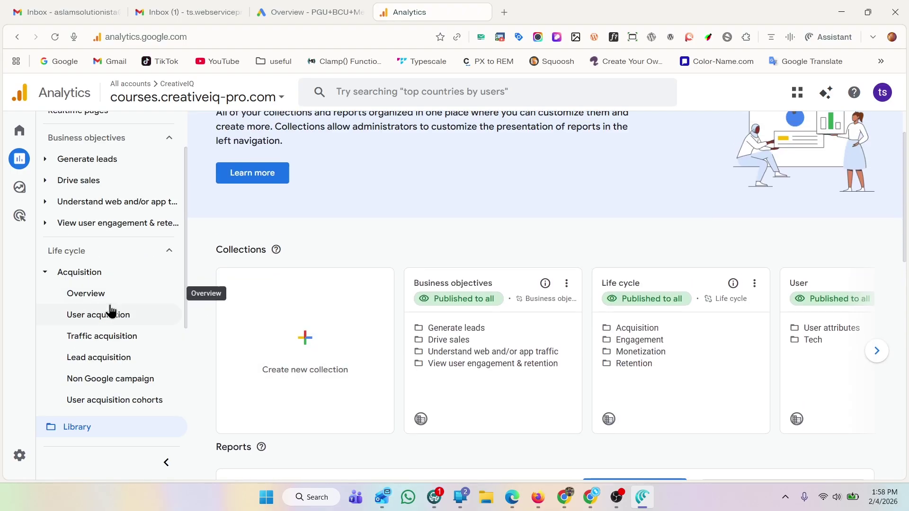
left_click(88, 300)
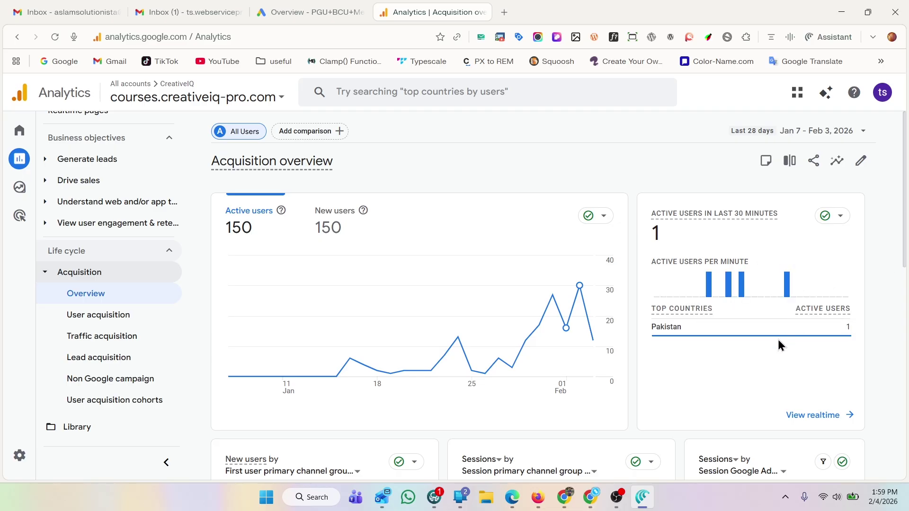
Open the full Google Ads campaigns report from the Acquisition overview's Session Google Ads card.
scroll(712, 375, "down", 3)
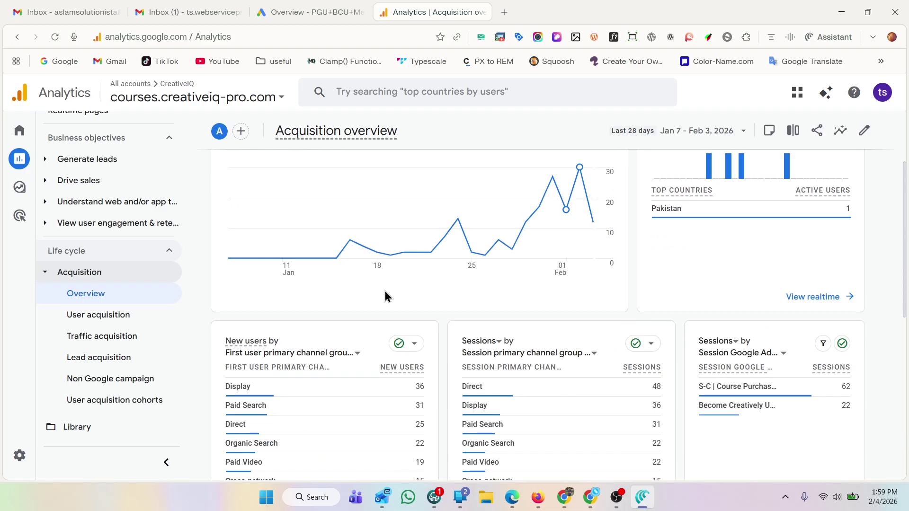
scroll(384, 289, "down", 1)
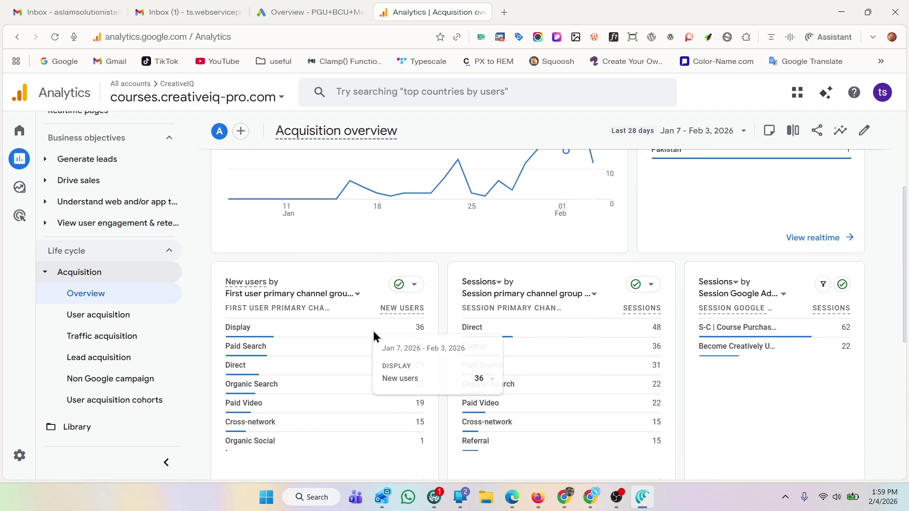
scroll(739, 355, "down", 1)
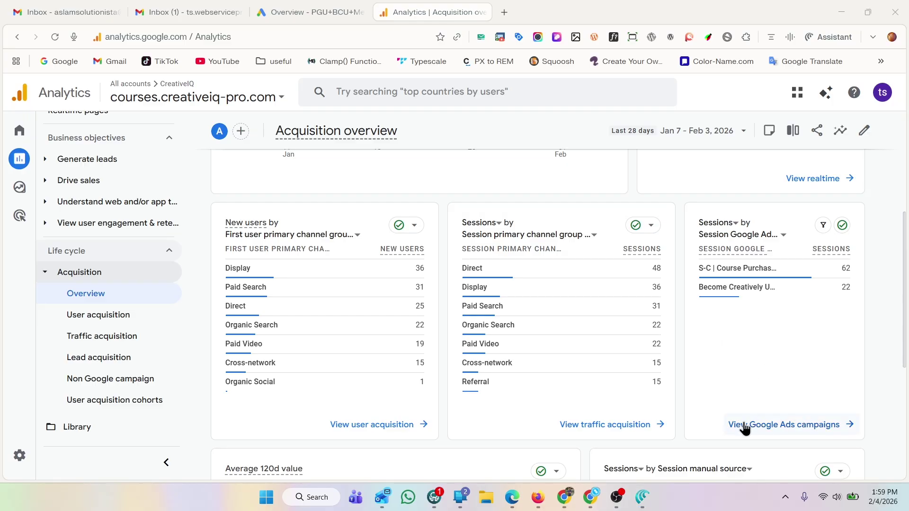
left_click(725, 428)
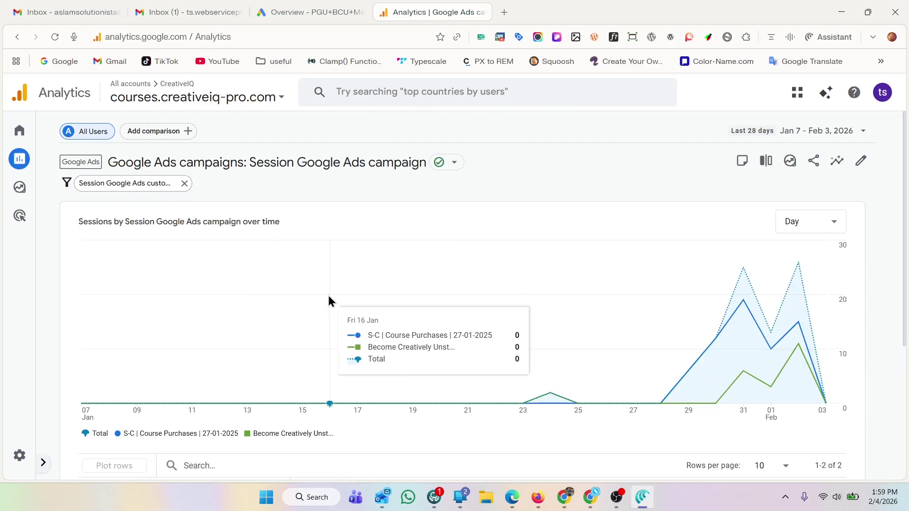
Review the campaign metrics table, and switch its primary dimension to Session Google Ads ad group name.
scroll(354, 303, "down", 1)
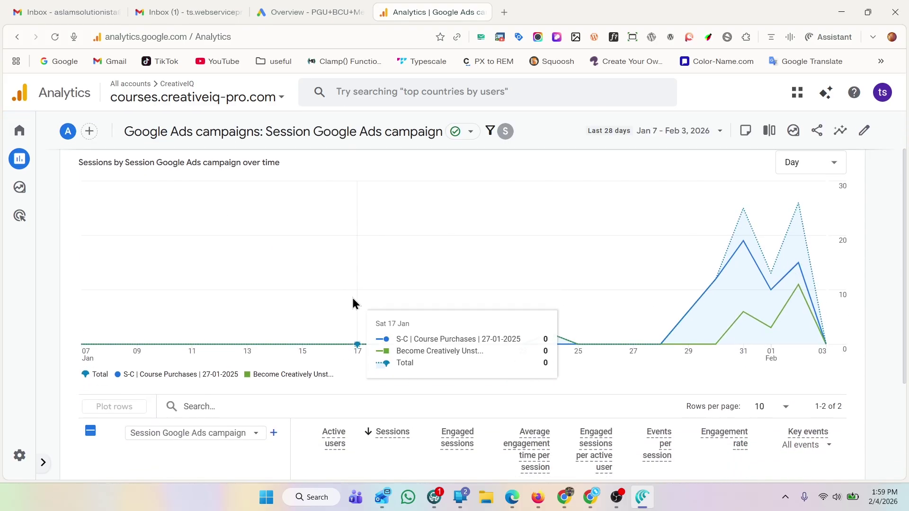
scroll(406, 308, "down", 3)
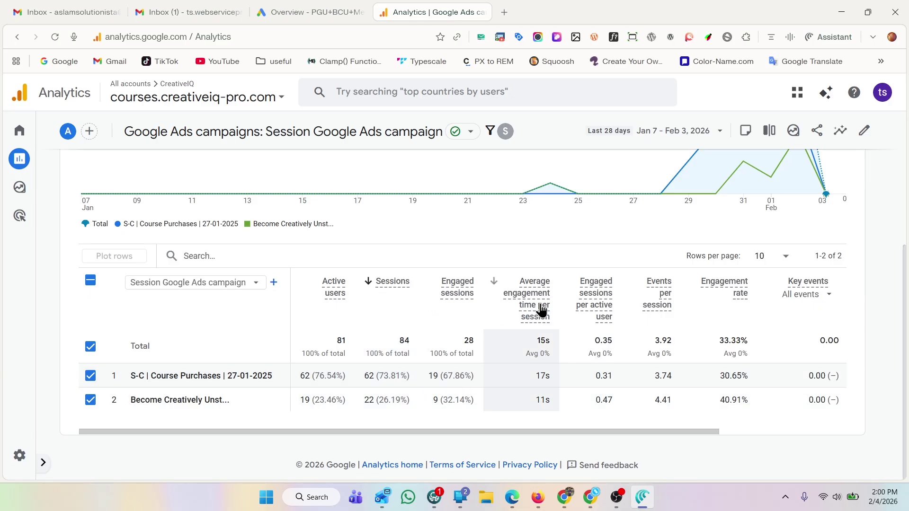
left_click_drag(442, 433, 656, 453)
left_click_drag(556, 426, 253, 406)
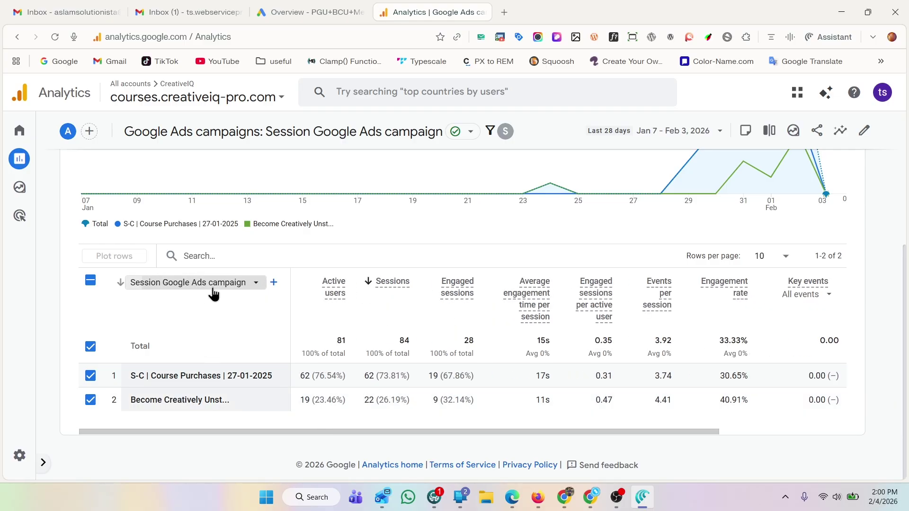
left_click(247, 282)
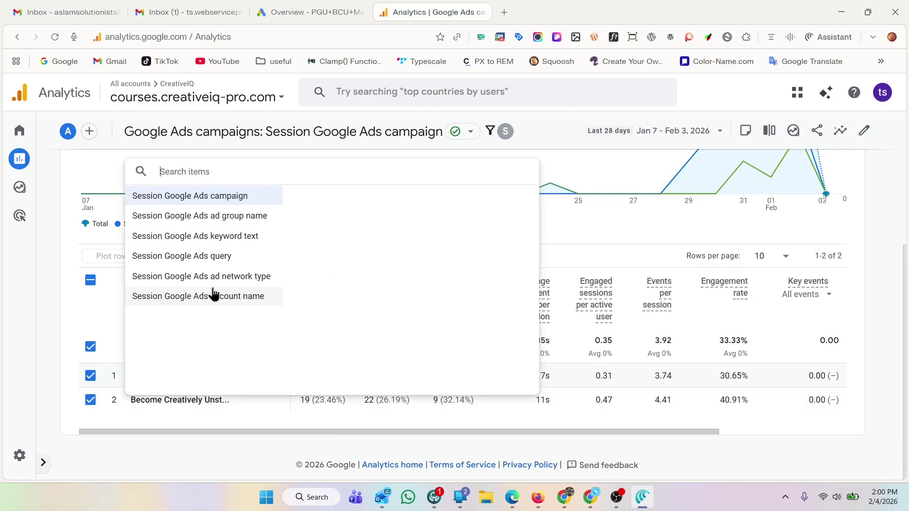
left_click(213, 223)
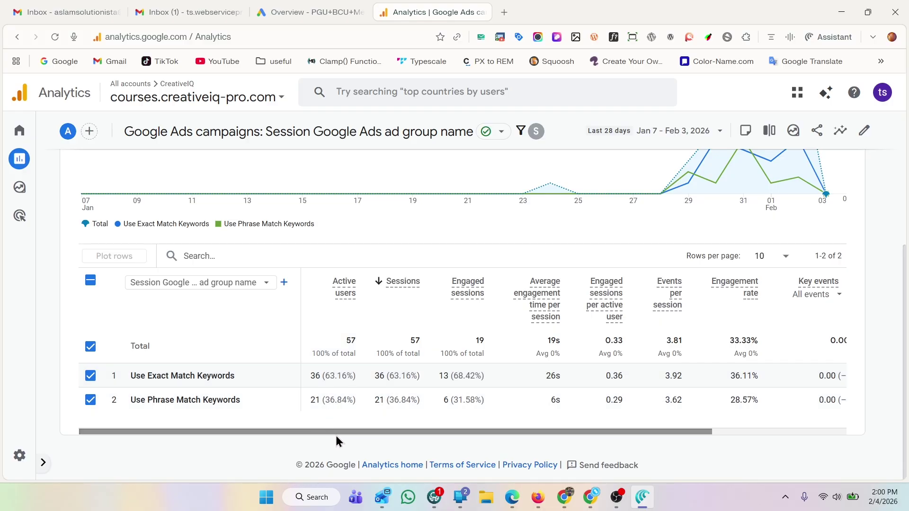
left_click_drag(336, 436, 293, 437)
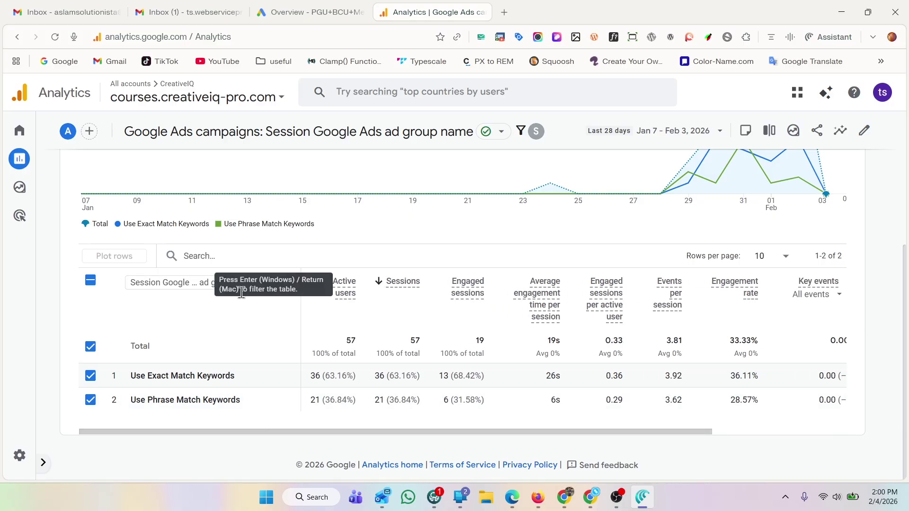
Switch the table's primary dimension to Session Google Ads keyword text and review the metrics for all keywords.
left_click(225, 283)
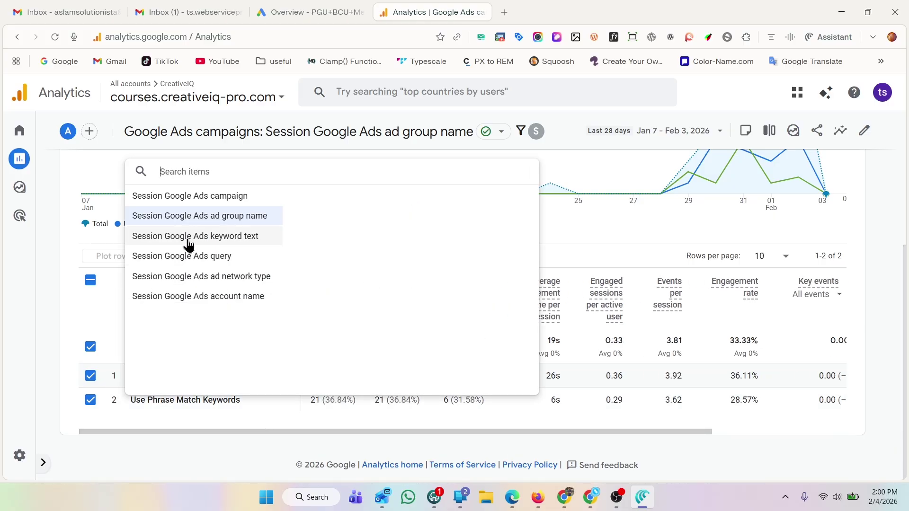
left_click(219, 238)
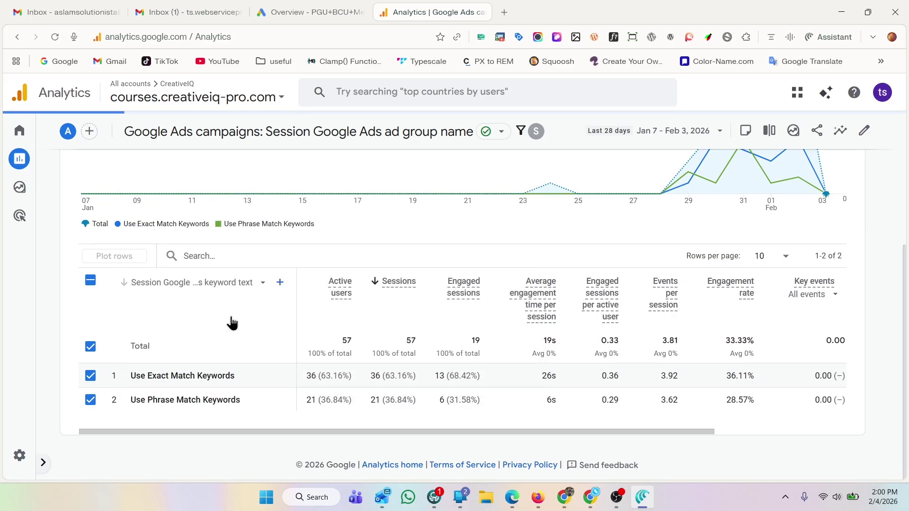
scroll(229, 397, "down", 1)
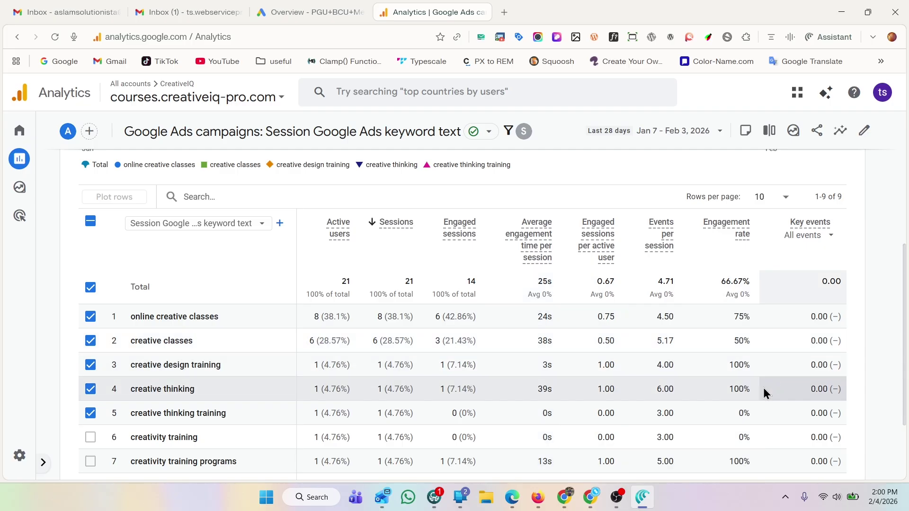
scroll(194, 331, "down", 1)
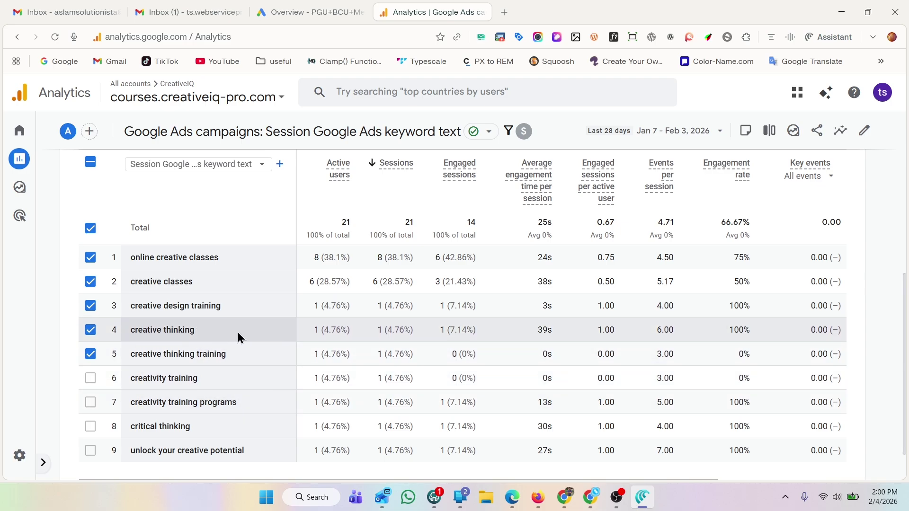
scroll(225, 328, "up", 1)
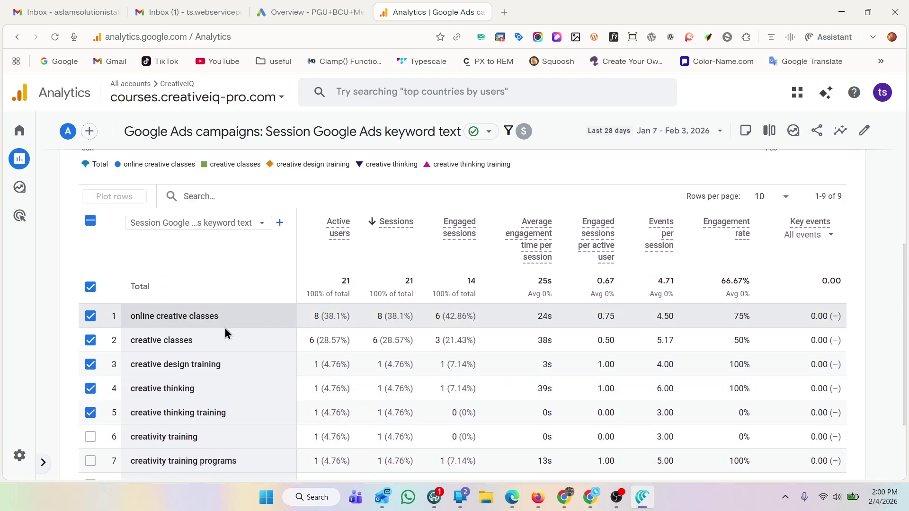
scroll(225, 328, "down", 1)
scroll(222, 350, "down", 1)
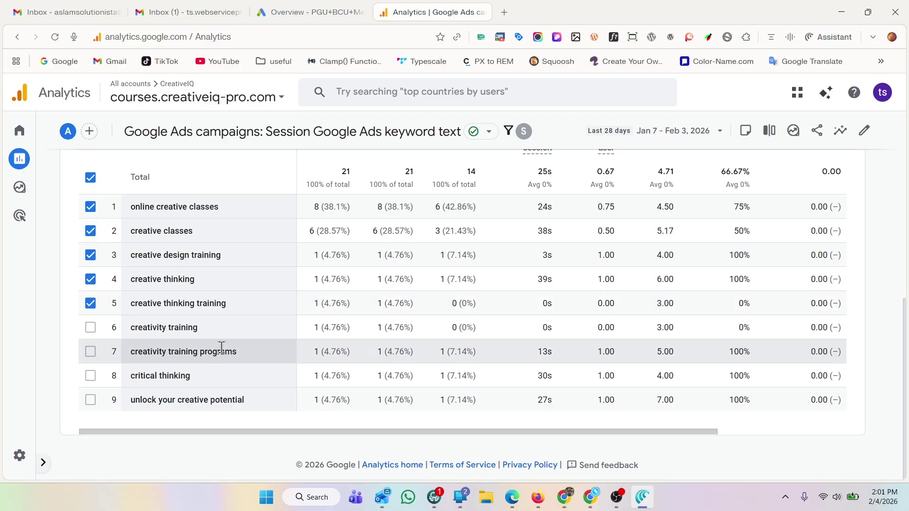
scroll(250, 434, "up", 2)
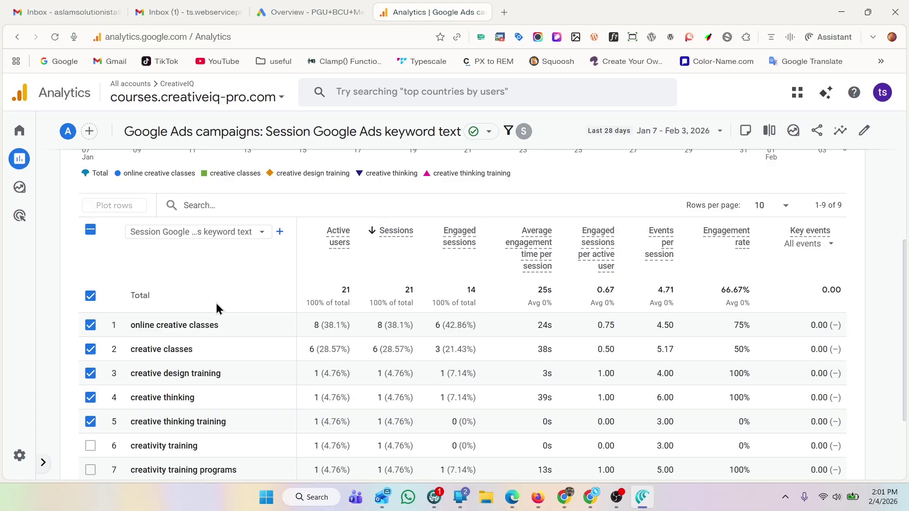
Switch the table's primary dimension to Session Google Ads query and review the search queries.
left_click(202, 233)
left_click(181, 322)
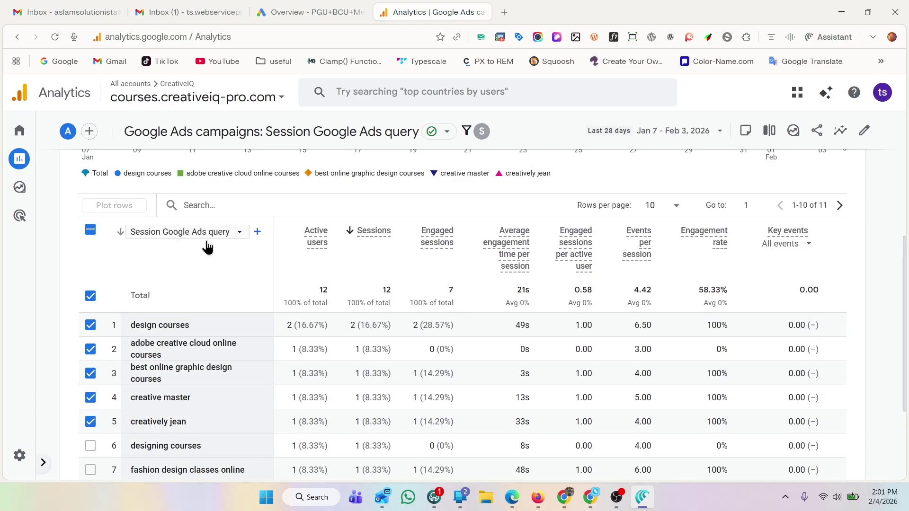
left_click(203, 246)
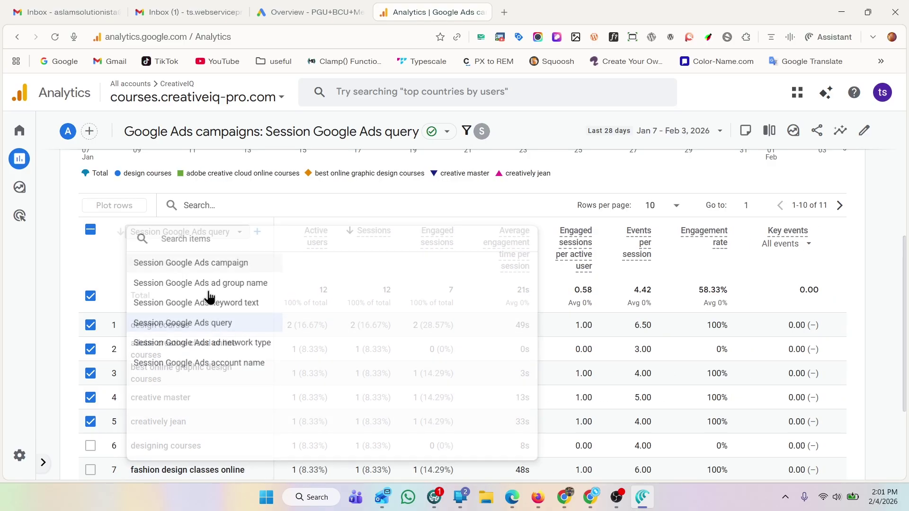
left_click(211, 331)
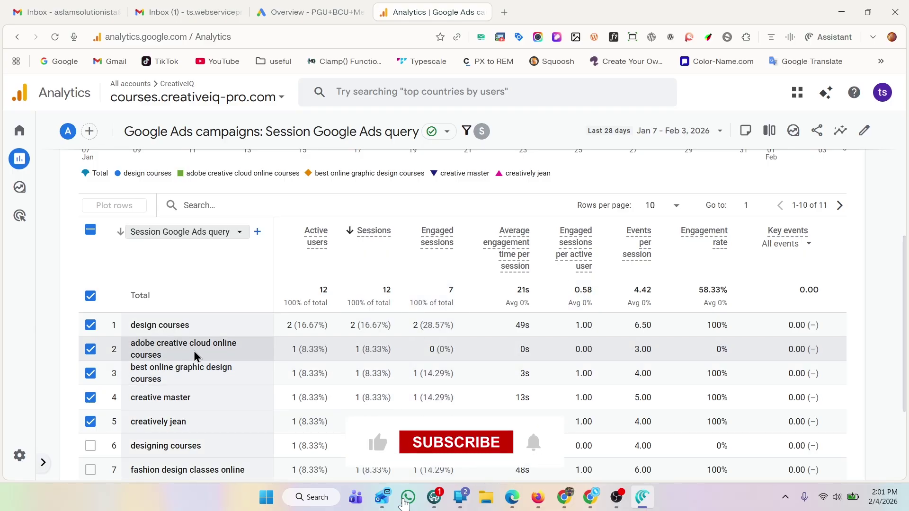
scroll(233, 356, "down", 1)
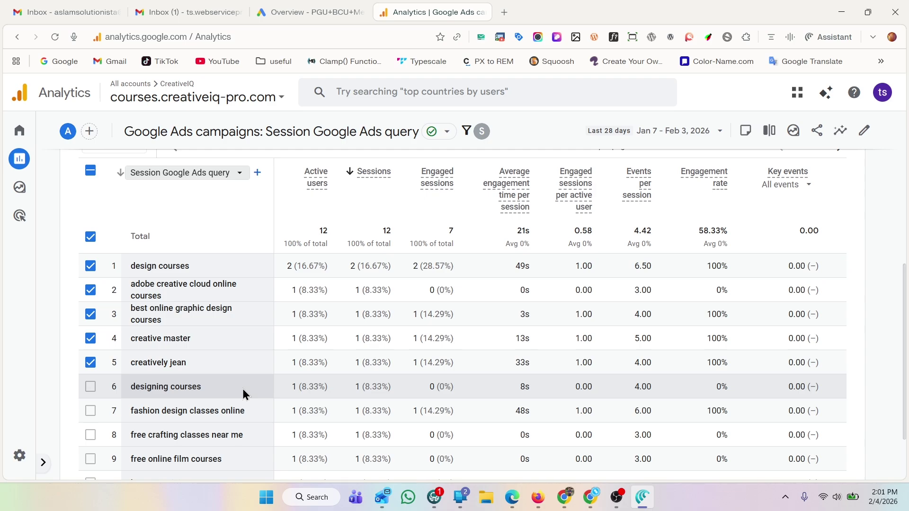
scroll(238, 397, "down", 2)
scroll(238, 397, "up", 3)
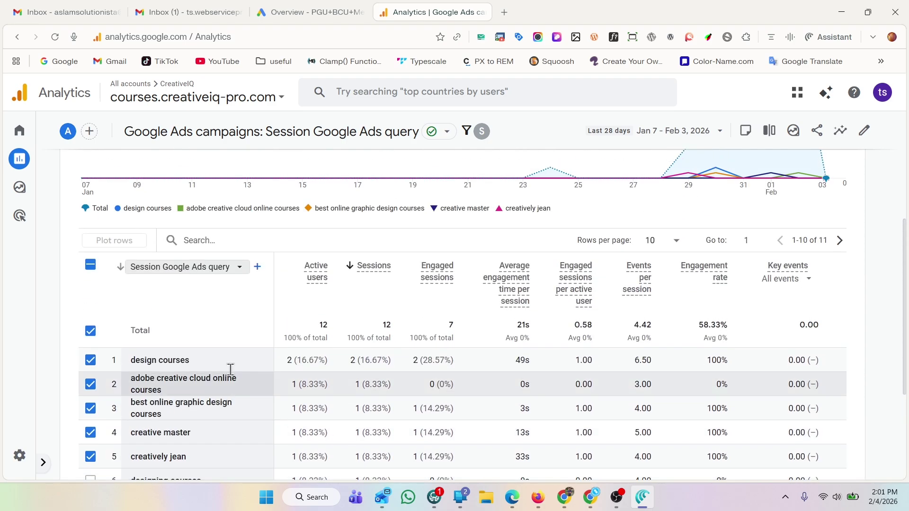
Break the table down by Session Google Ads ad network type and review each network's metrics.
left_click(204, 273)
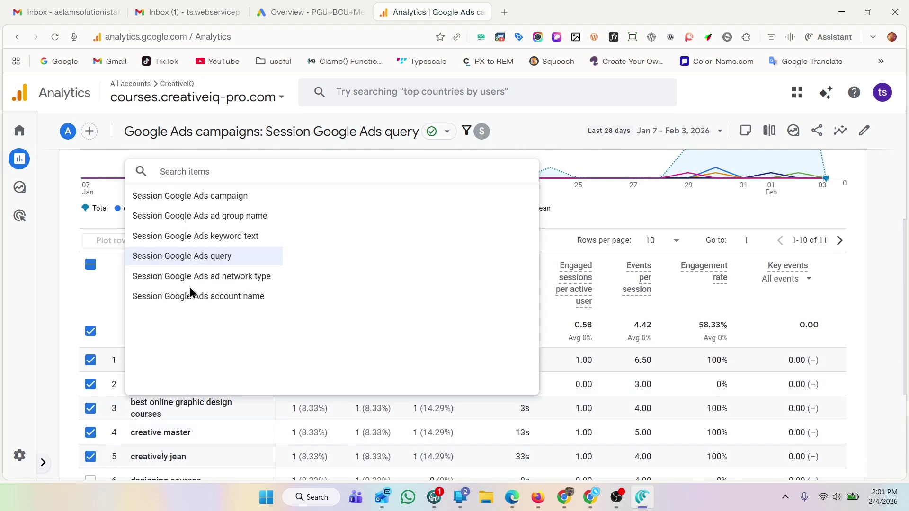
left_click(234, 282)
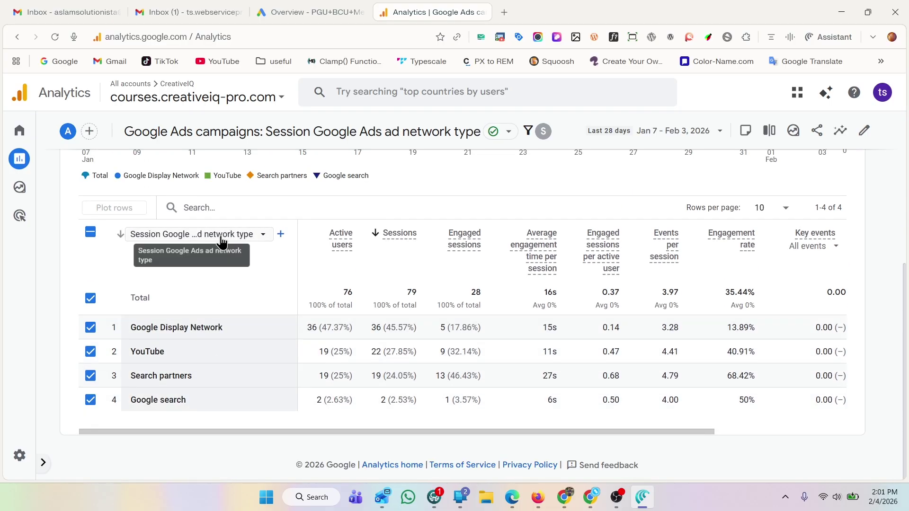
left_click_drag(530, 433, 482, 437)
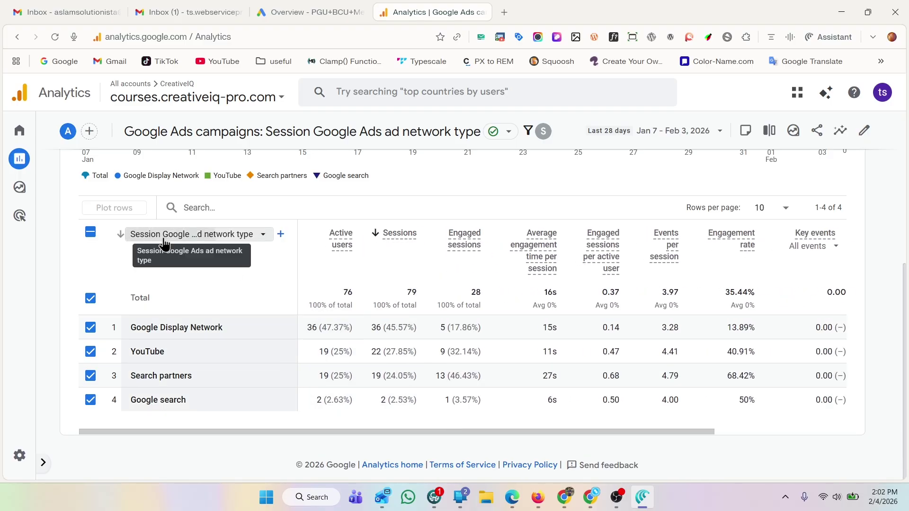
Dismiss the Outlook notification and switch the table's primary dimension to Session Google Ads account name.
left_click(145, 234)
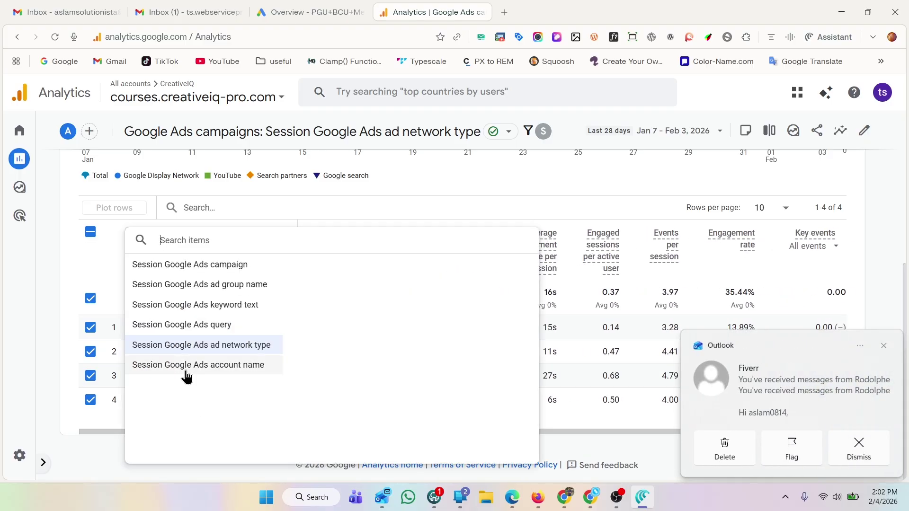
left_click(874, 461)
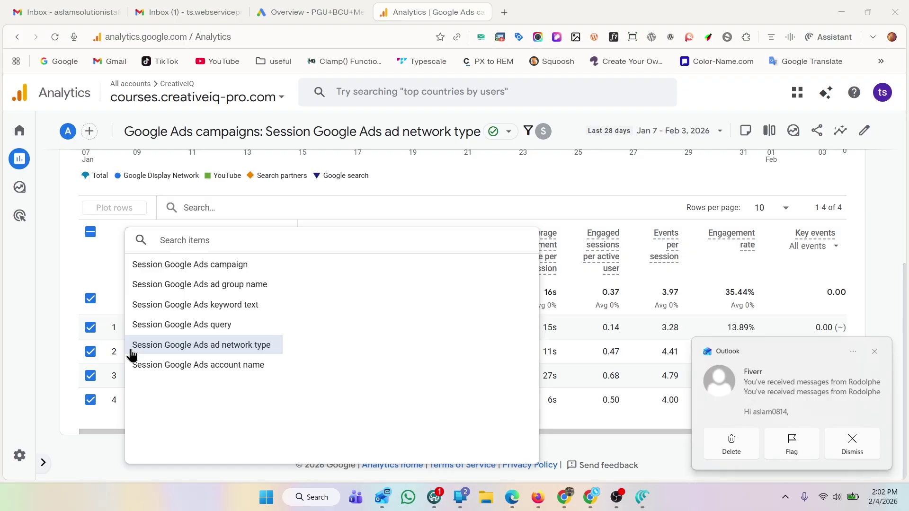
left_click(228, 365)
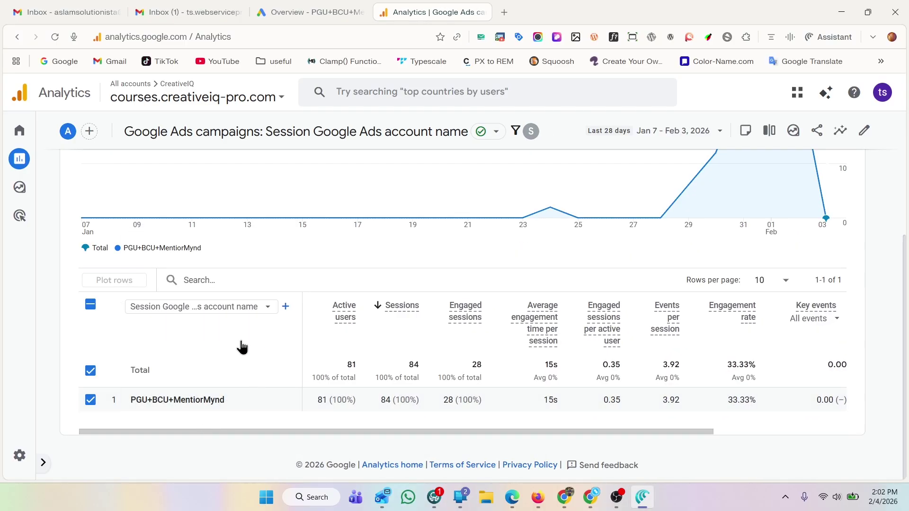
Set the table's primary dimension back to Session Google Ads ad group name.
left_click(240, 307)
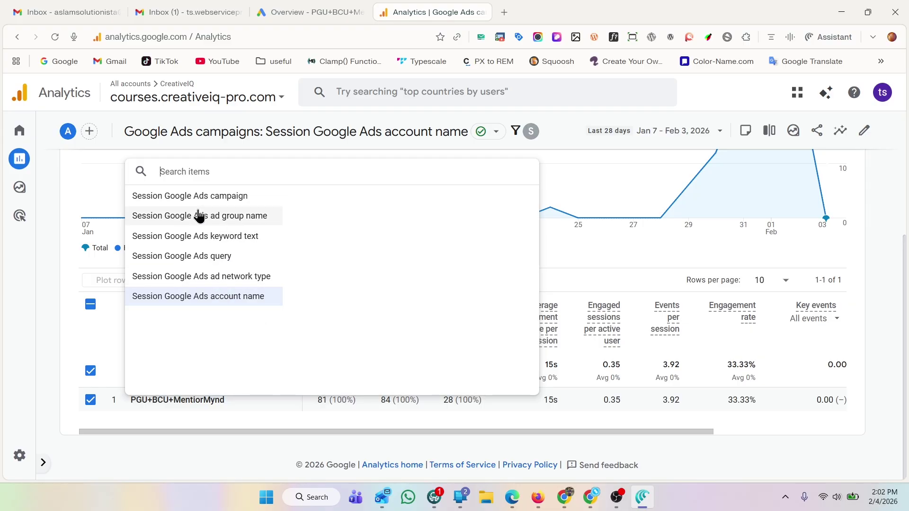
left_click(232, 216)
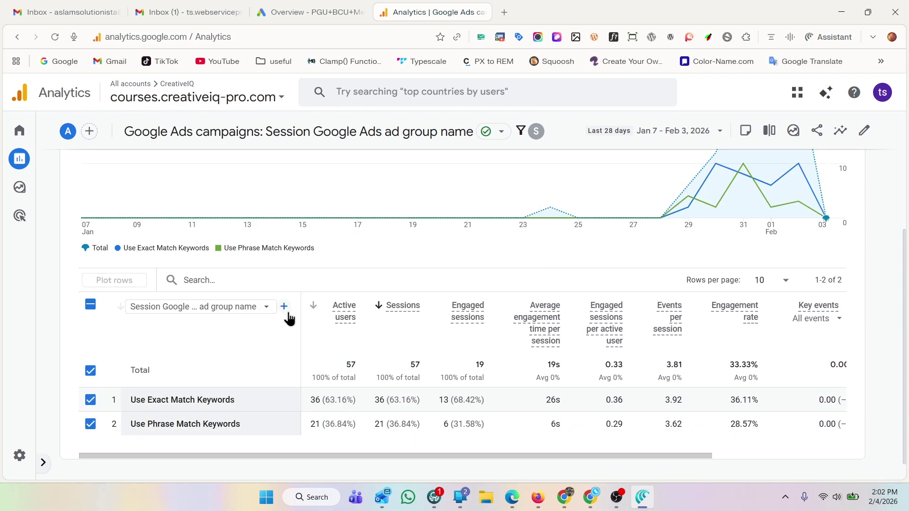
Examine the secondary dimensions available for the ad group table, from Demographics, Ecommerce and Event through to User and User lifetime.
left_click(284, 308)
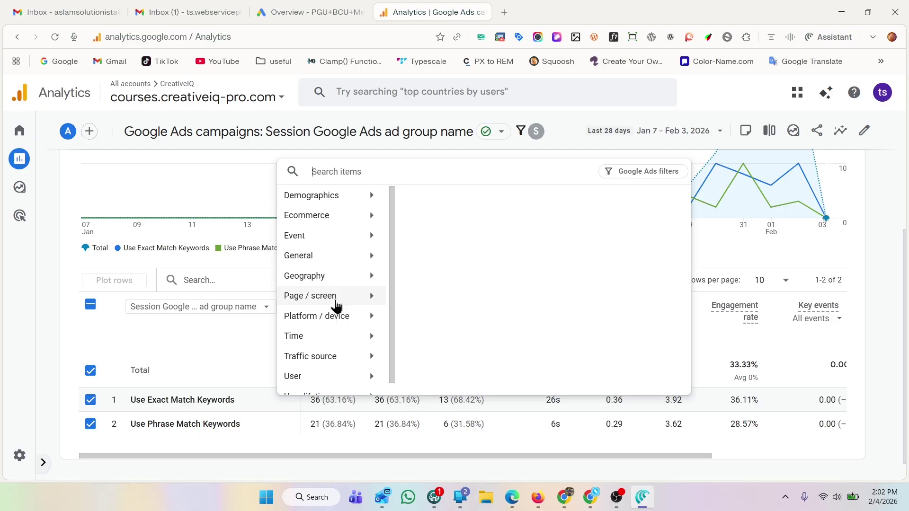
scroll(335, 308, "down", 1)
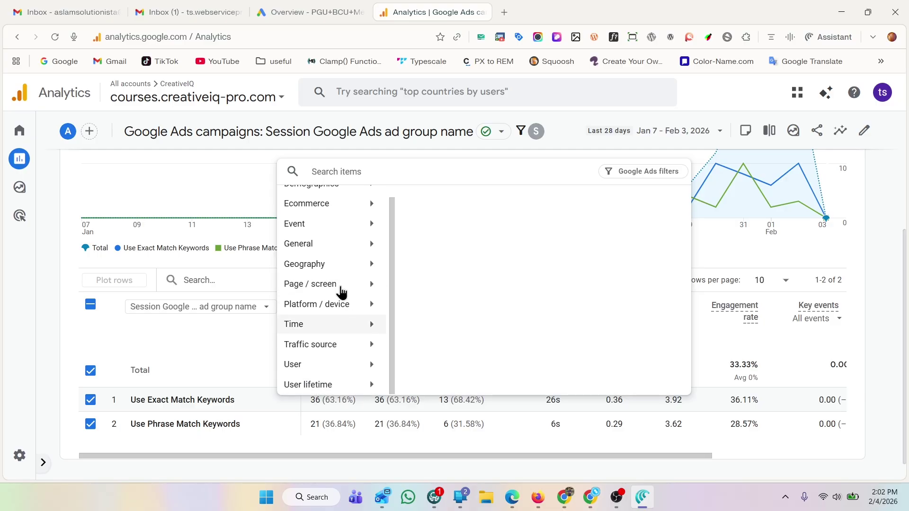
scroll(347, 331, "up", 1)
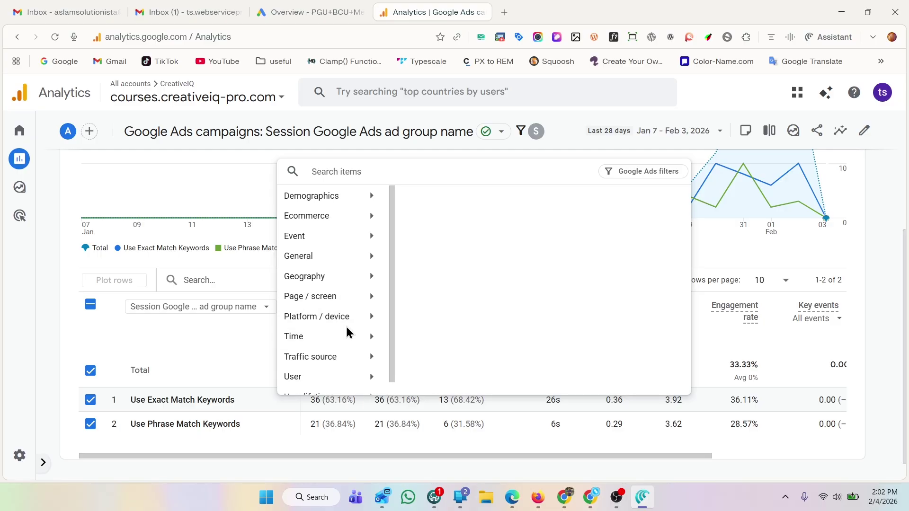
left_click(370, 205)
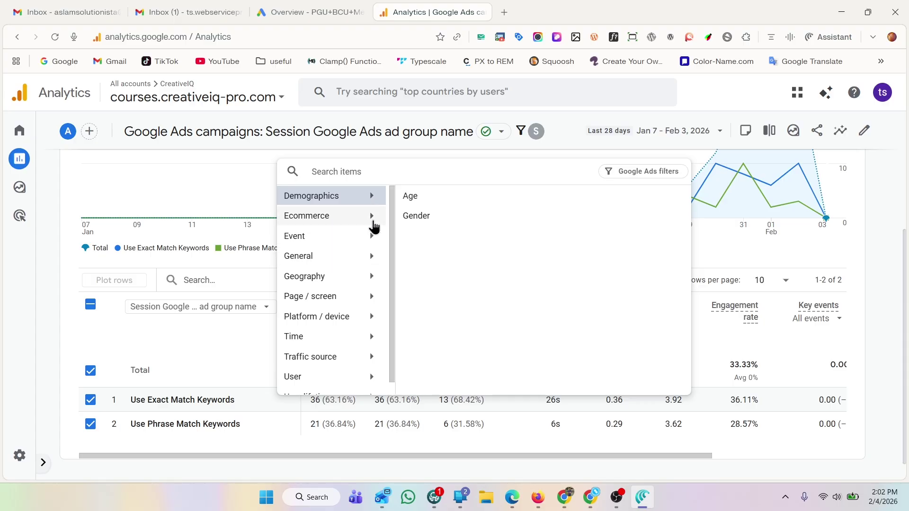
left_click(373, 221)
scroll(488, 307, "down", 3)
left_click(377, 239)
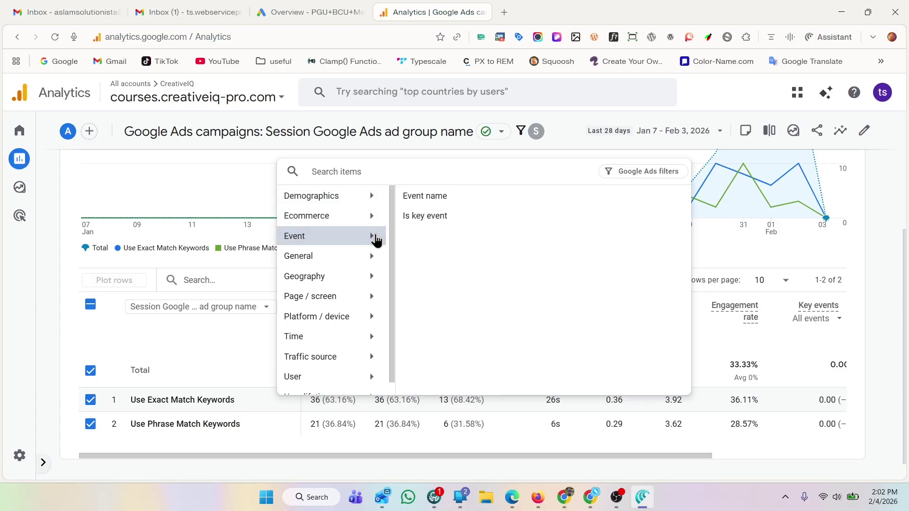
left_click(371, 260)
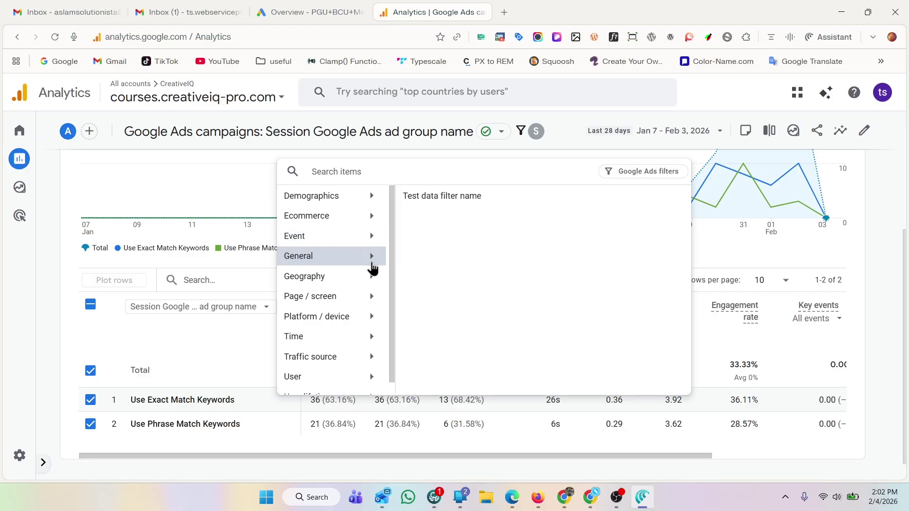
left_click(373, 281)
scroll(359, 287, "down", 1)
left_click(372, 286)
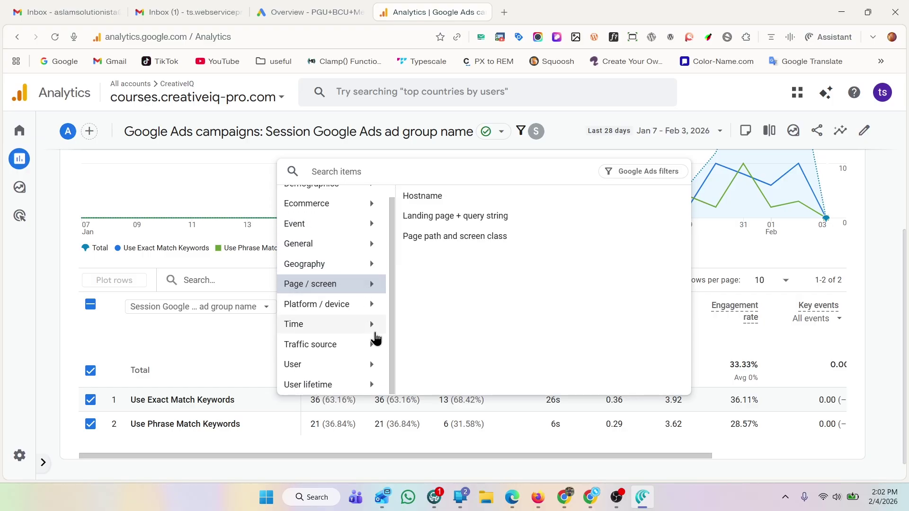
left_click(370, 365)
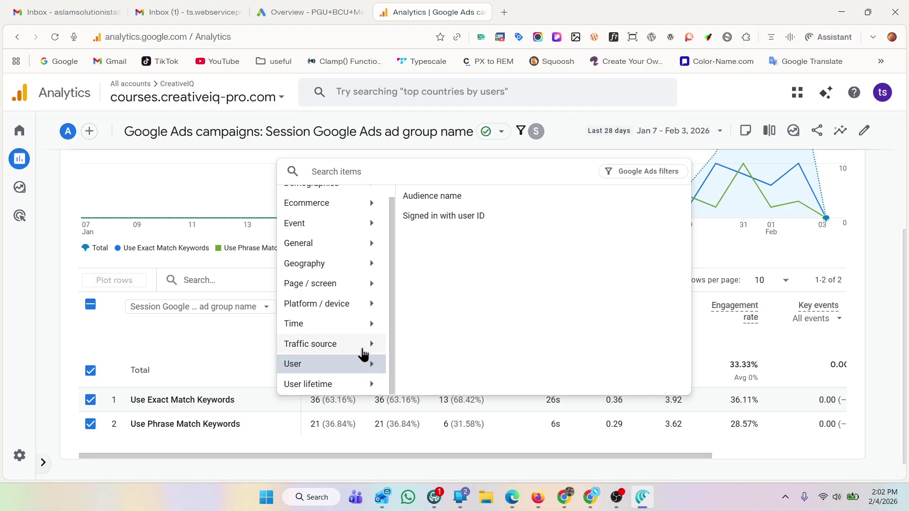
left_click(366, 393)
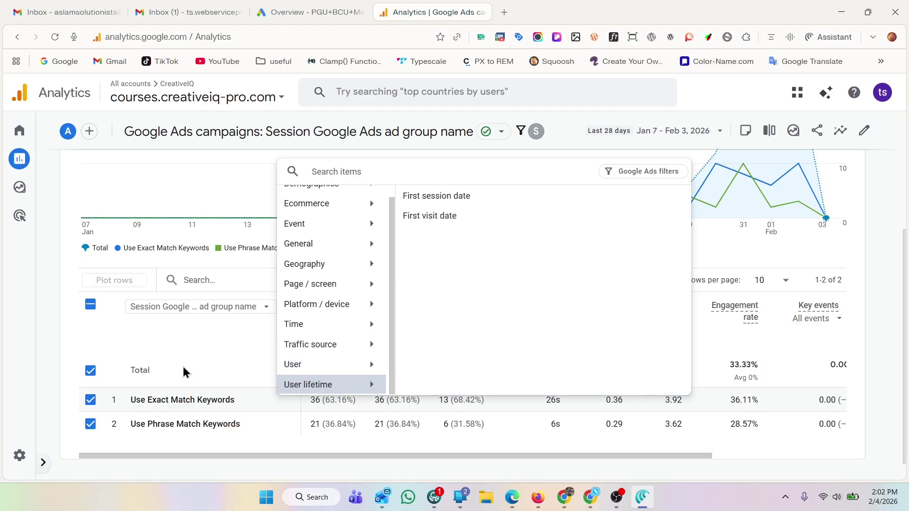
Add Country from the Geography dimensions as the secondary dimension and review each ad group's metrics by country.
left_click(354, 274)
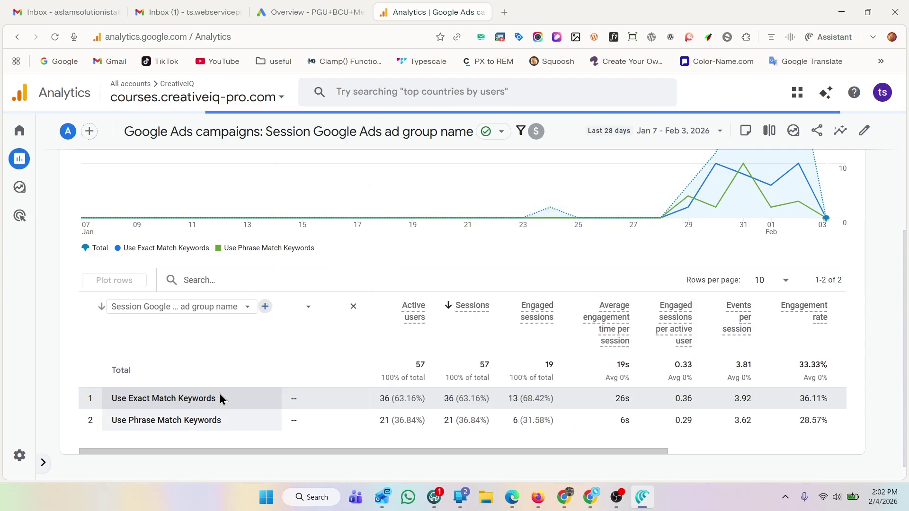
scroll(313, 357, "down", 3)
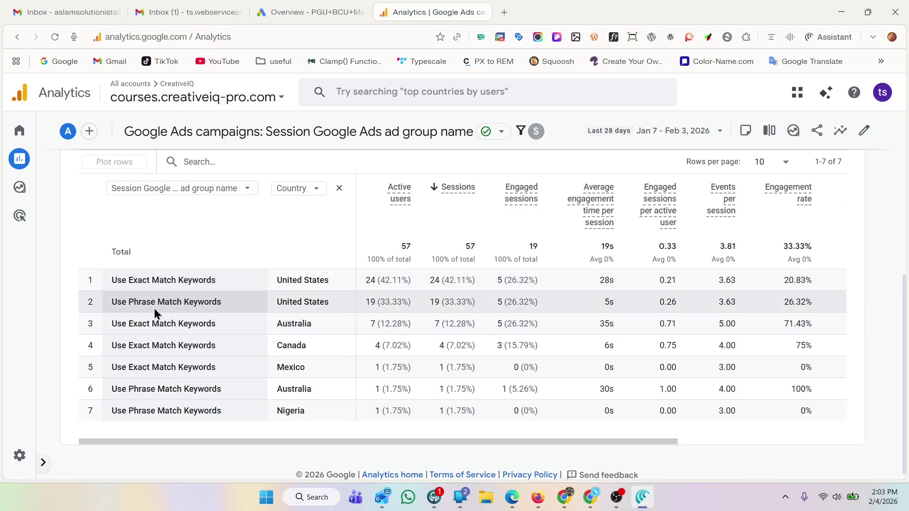
Set the primary dimension to Session Google Ads campaign and add Gender as the secondary dimension.
left_click(183, 188)
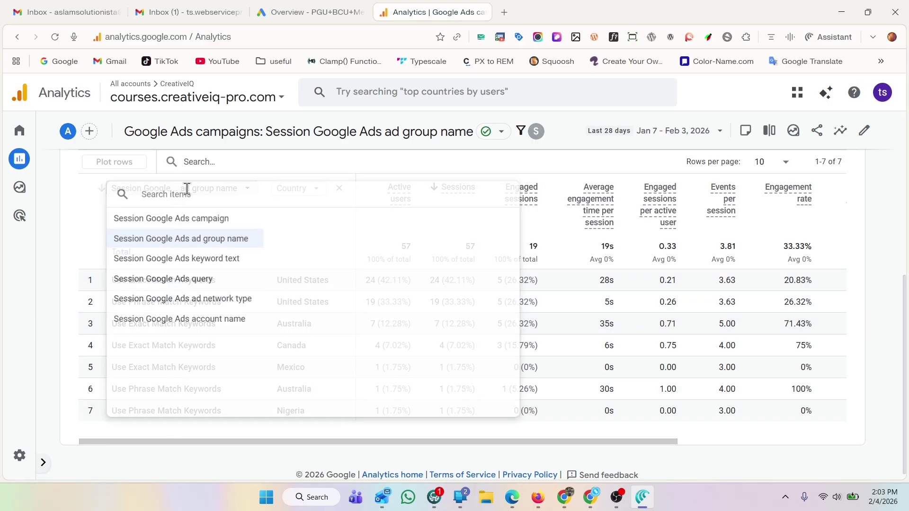
left_click(171, 219)
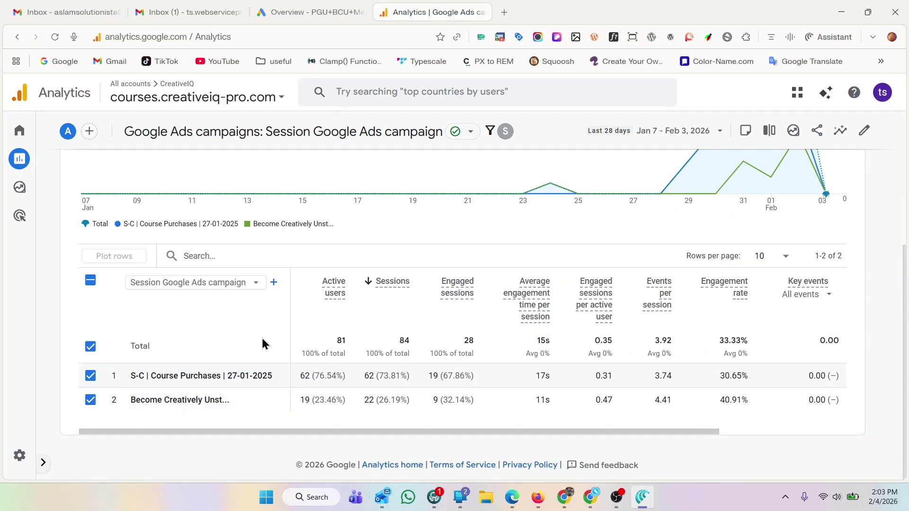
left_click(268, 283)
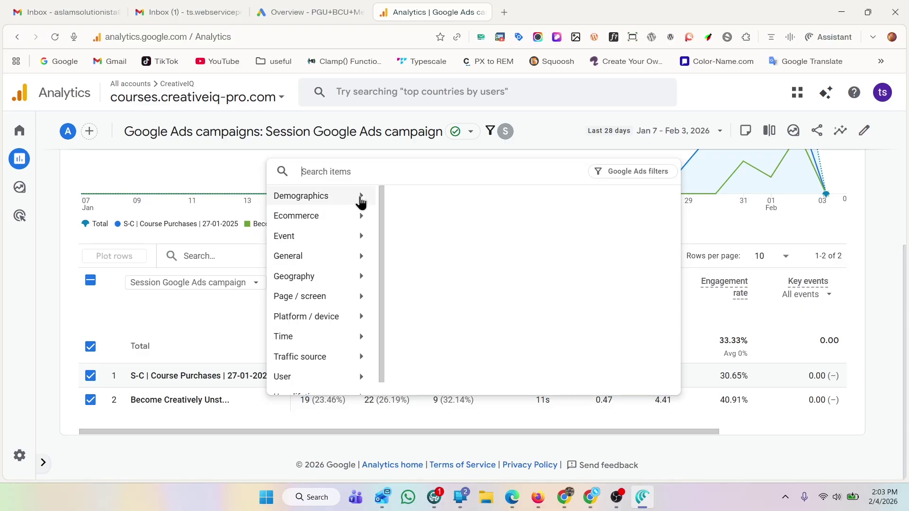
left_click(359, 199)
left_click(418, 216)
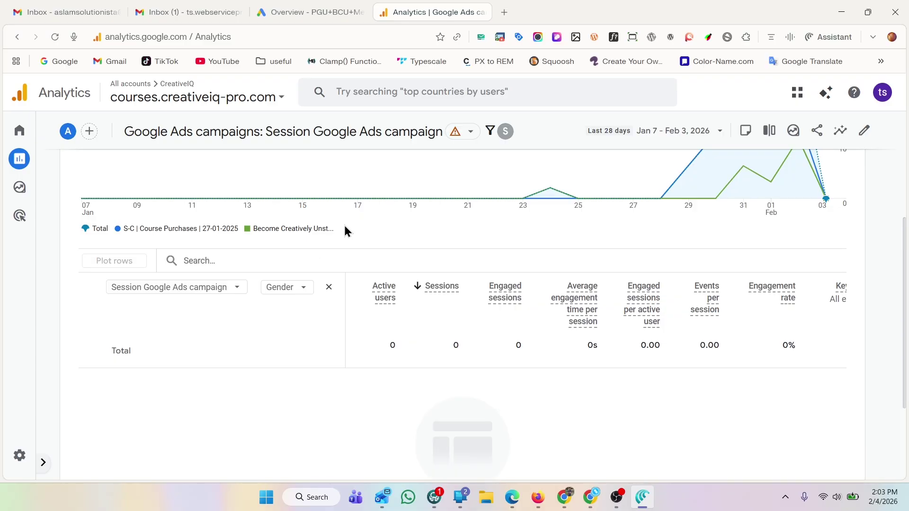
Check the campaign table by gender and change the secondary dimension to Age.
scroll(343, 223, "down", 2)
scroll(345, 231, "up", 2)
left_click(309, 290)
left_click(392, 196)
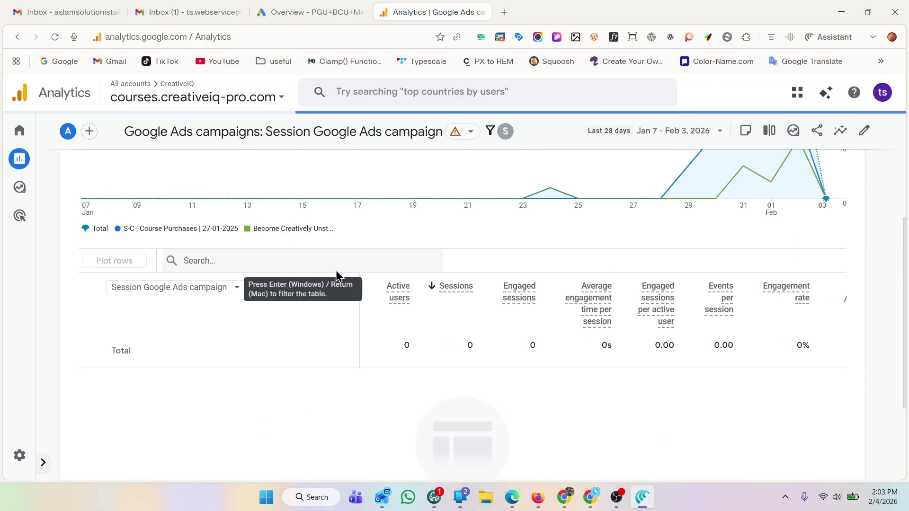
Set the primary dimension to Session Google Ads ad group name and add Age as the secondary dimension.
left_click(220, 288)
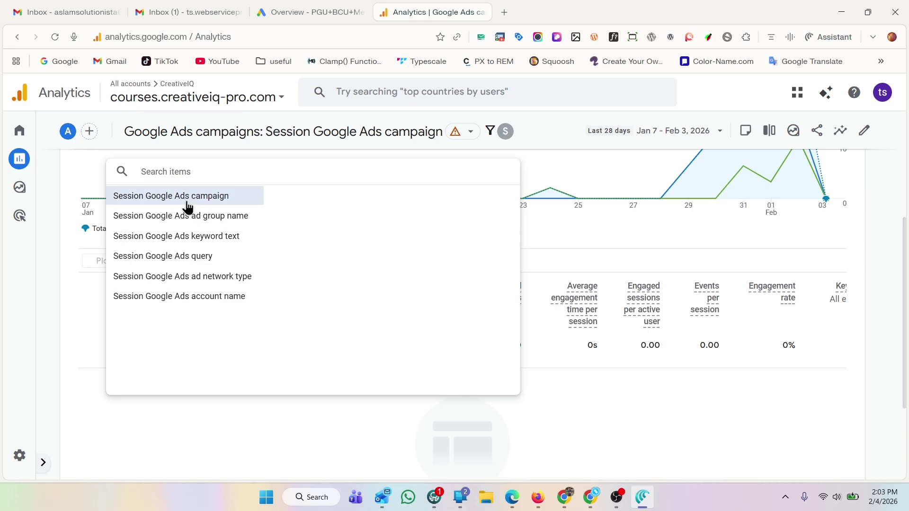
left_click(205, 219)
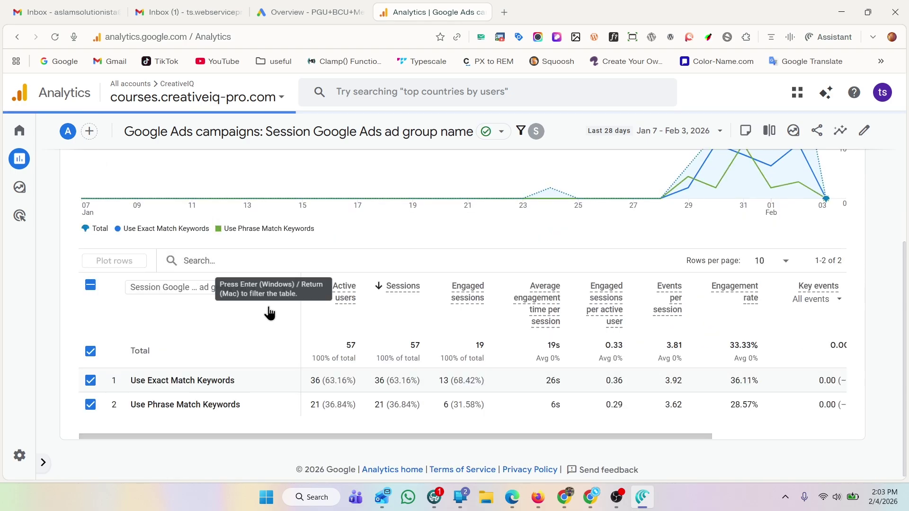
left_click(284, 287)
mouse_move(320, 200)
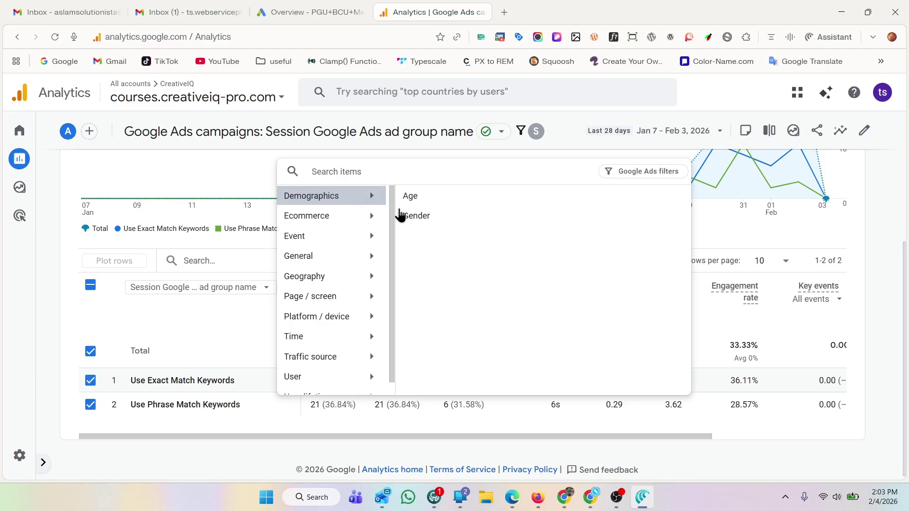
left_click(395, 215)
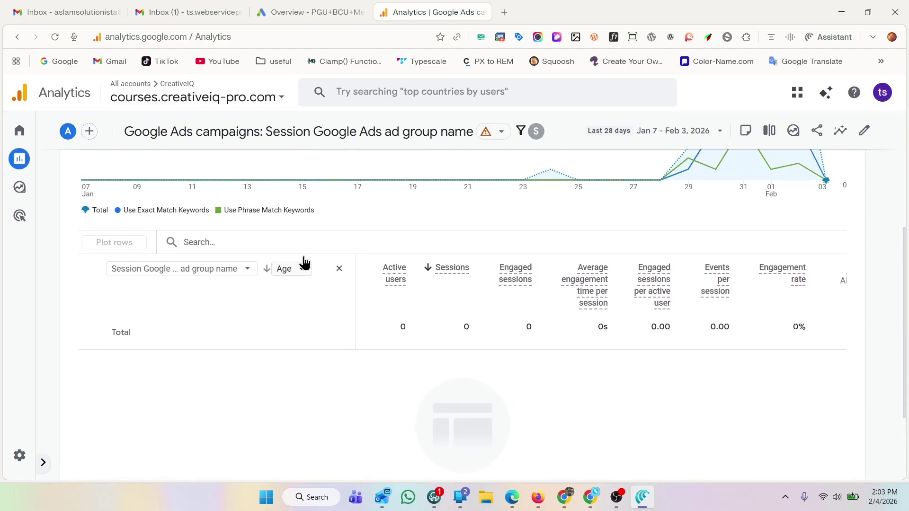
Change the ad group table's secondary dimension to Gender.
left_click(299, 269)
left_click(418, 218)
left_click(306, 269)
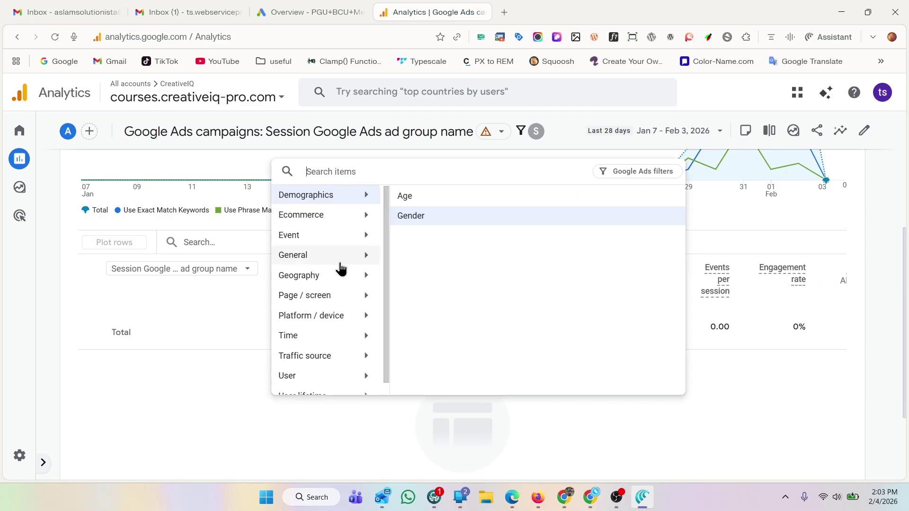
Open the choices for the table's primary dimension.
left_click(182, 270)
left_click(189, 272)
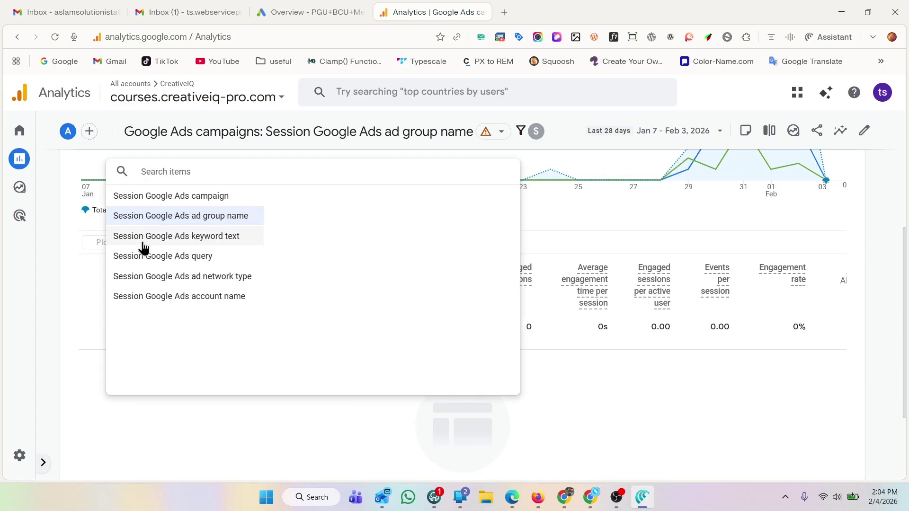